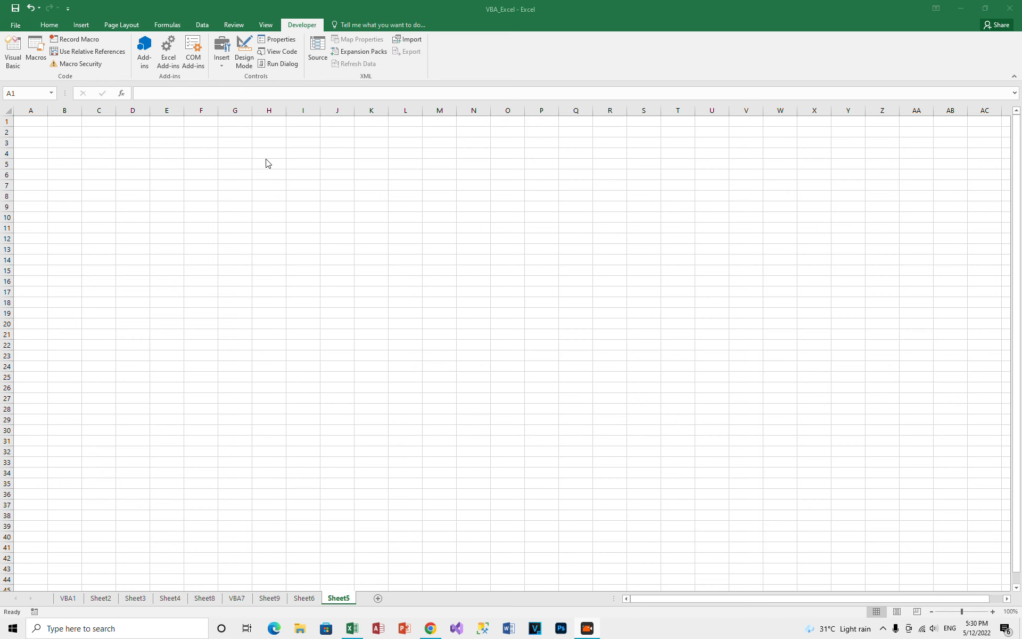
Step: Insert a new code module in the VBA editor and rename it AddSheetName
{"action": "left_click", "coordinate": [10, 65]}
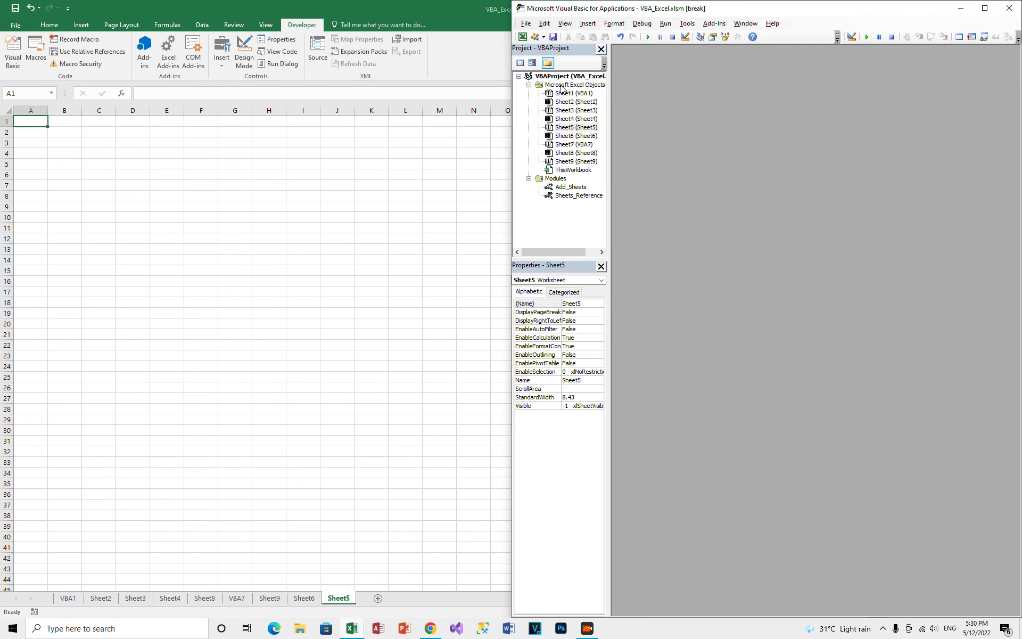
{"action": "left_click", "coordinate": [535, 36]}
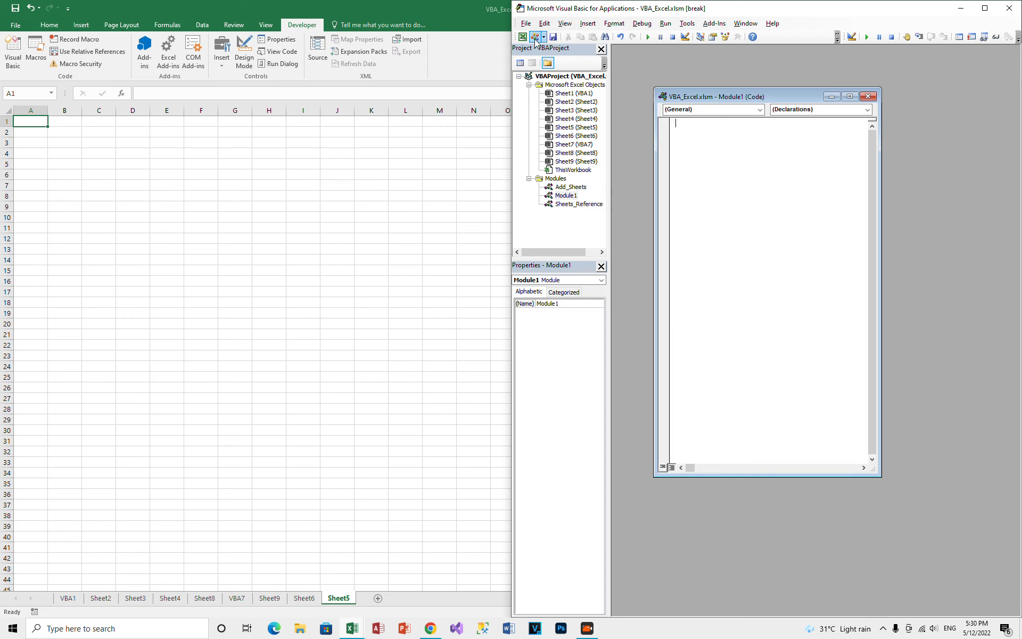
{"action": "key", "text": "F4"}
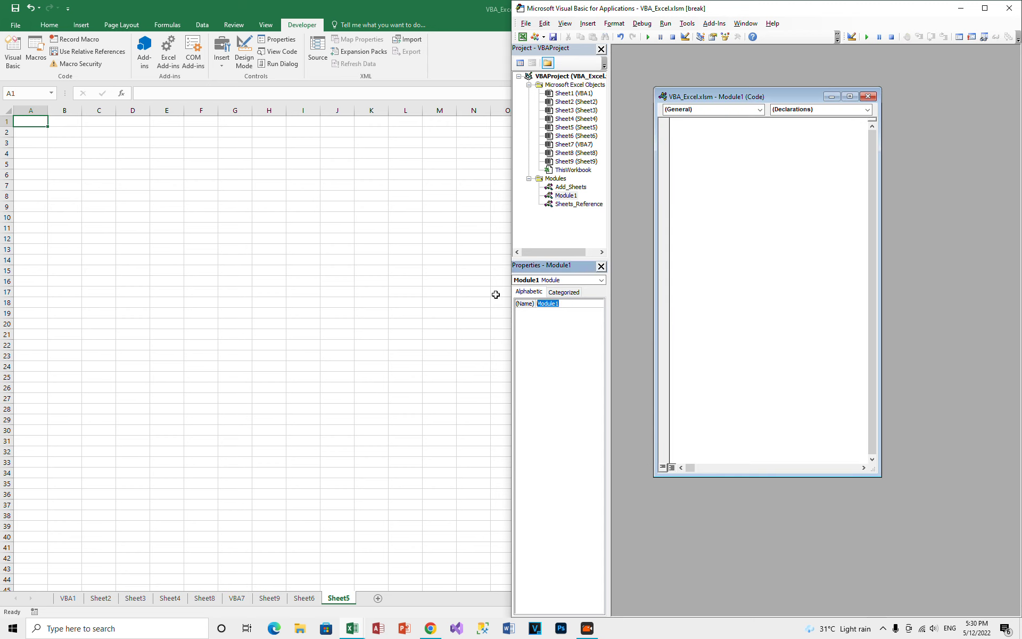
{"action": "type", "text": "Add"}
{"action": "type", "text": "Sheet"}
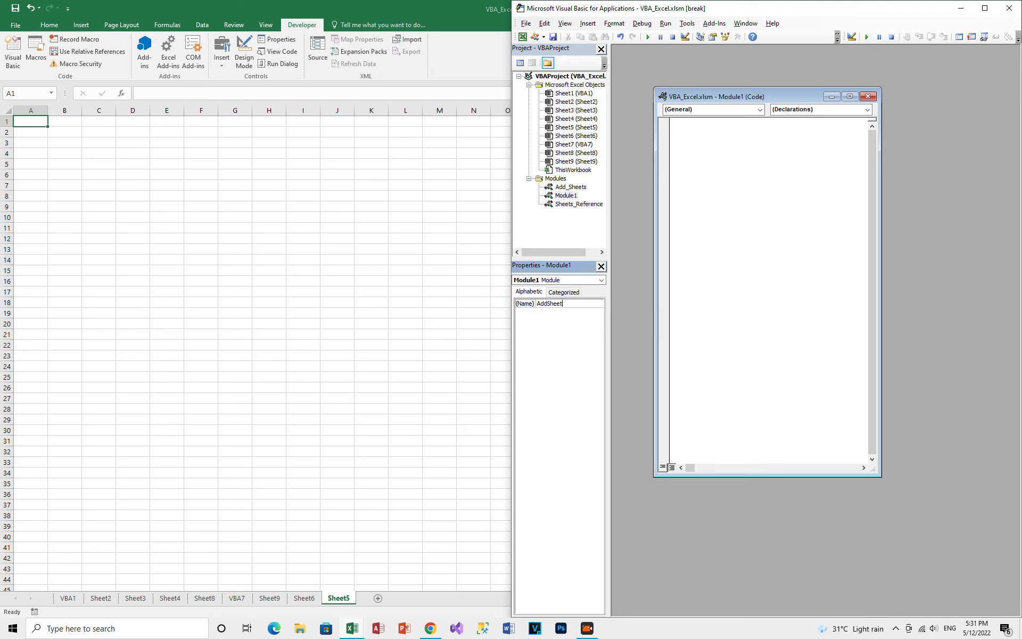
{"action": "type", "text": "Name"}
{"action": "key", "text": "Return"}
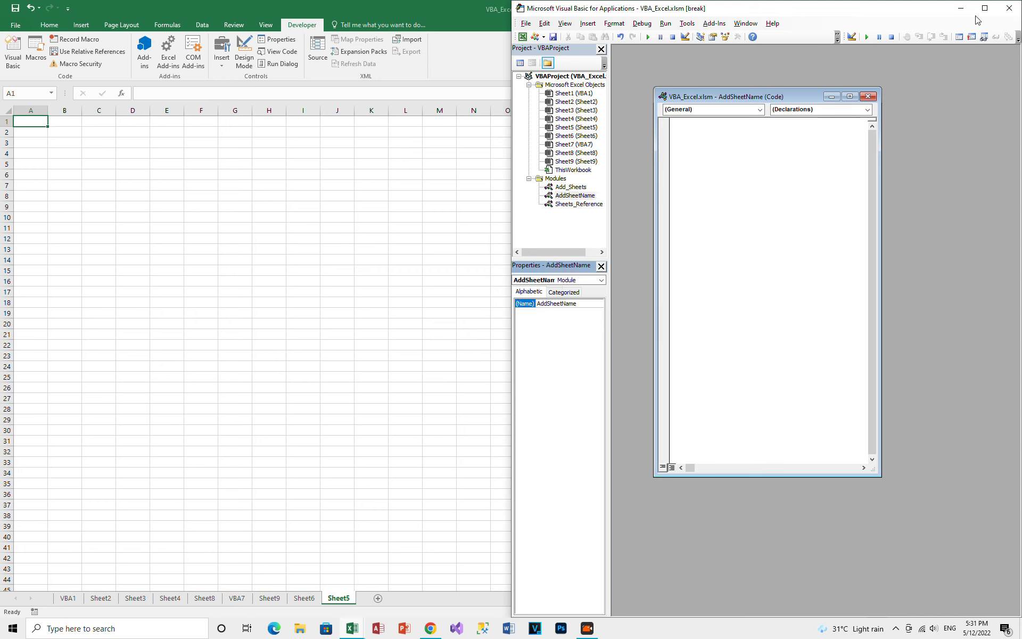
Step: Write the Sub add_Sheets_Name procedure header followed by a Sheets.Add line
{"action": "left_click", "coordinate": [763, 128]}
{"action": "type", "text": "sub add_Sheets_"}
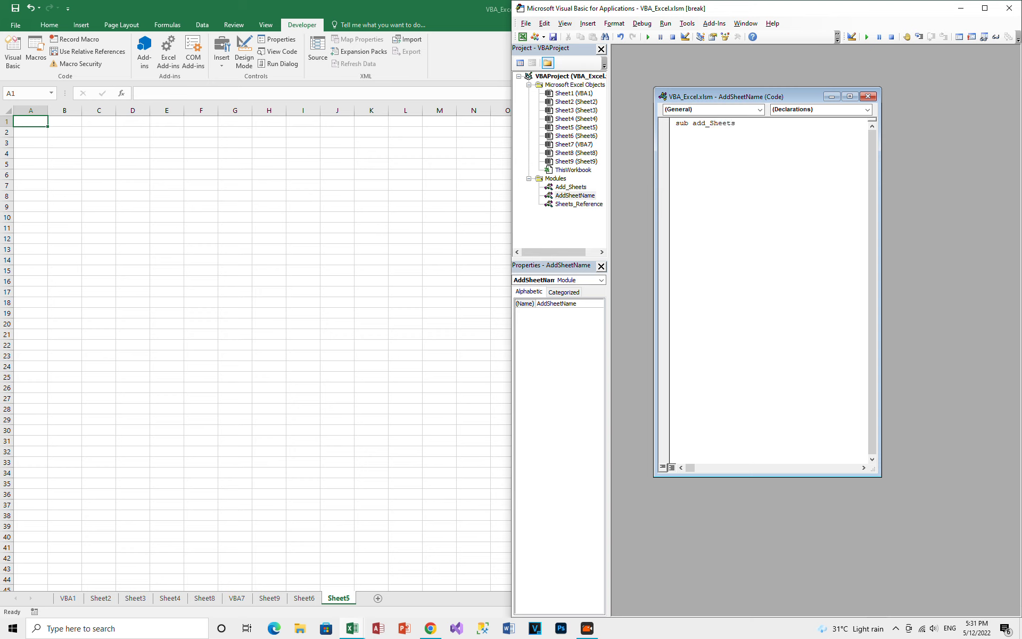
{"action": "type", "text": "Name"}
{"action": "key", "text": "Return"}
{"action": "type", "text": "She"}
{"action": "type", "text": "ets.Ad"}
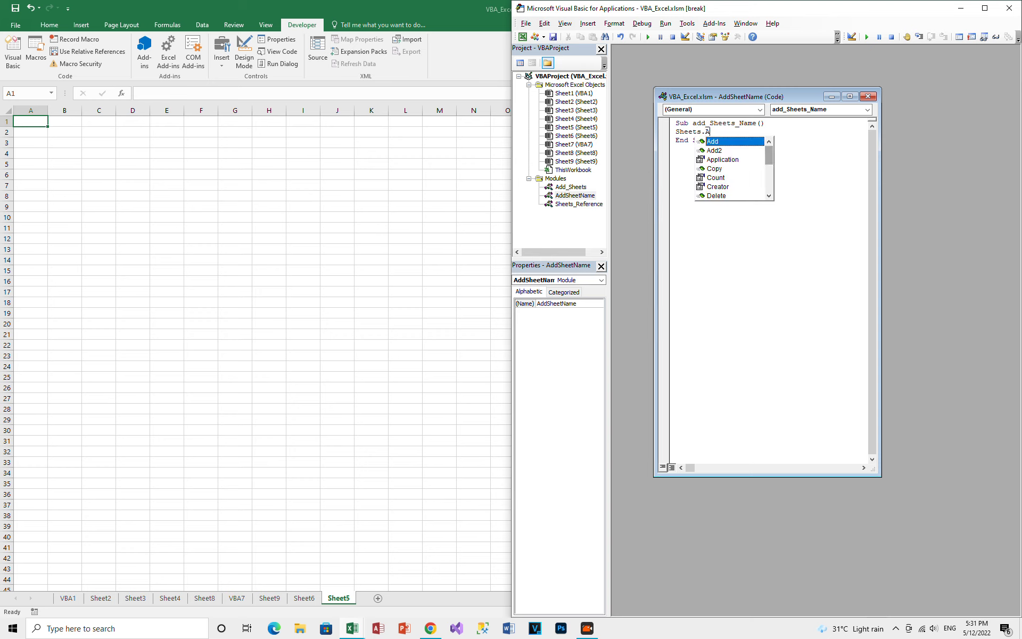
{"action": "key", "text": "Tab"}
{"action": "key", "text": "Return"}
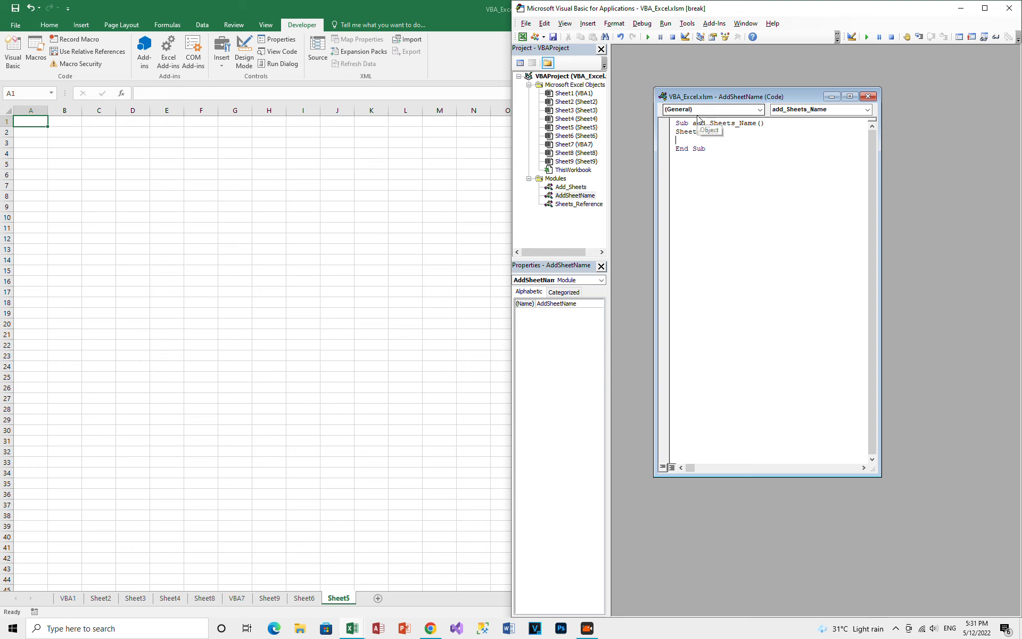
Step: Add the line Sheets.Add.Name = "MyList" and begin stepping through add_Sheets_Name
{"action": "type", "text": "Sheet"}
{"action": "key", "text": "BackSpace"}
{"action": "type", "text": "ts.Add.Name = \""}
{"action": "type", "text": "My"}
{"action": "type", "text": "List\""}
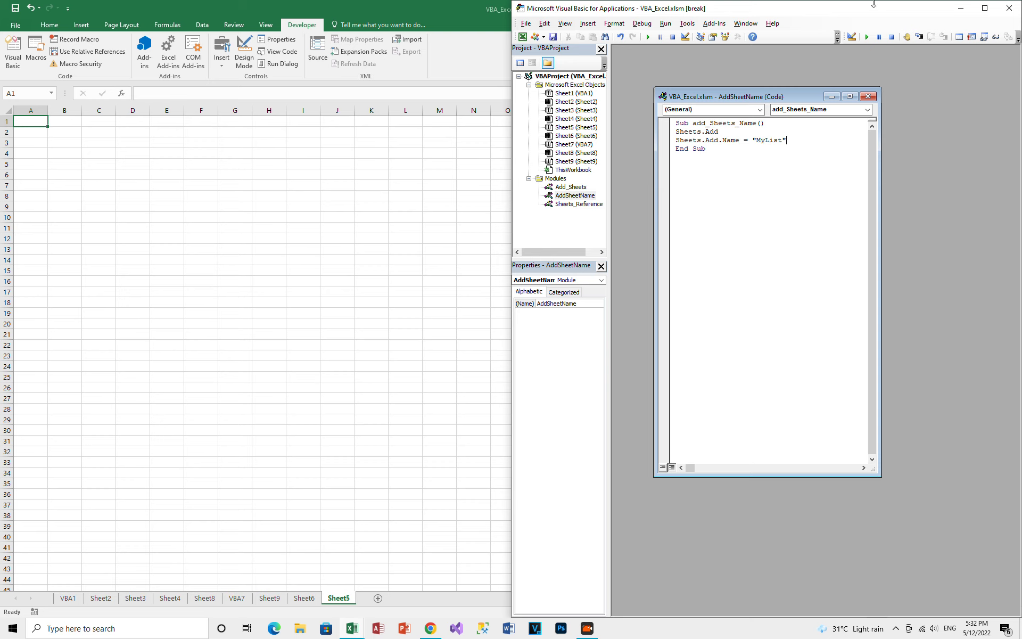
{"action": "left_click", "coordinate": [918, 38]}
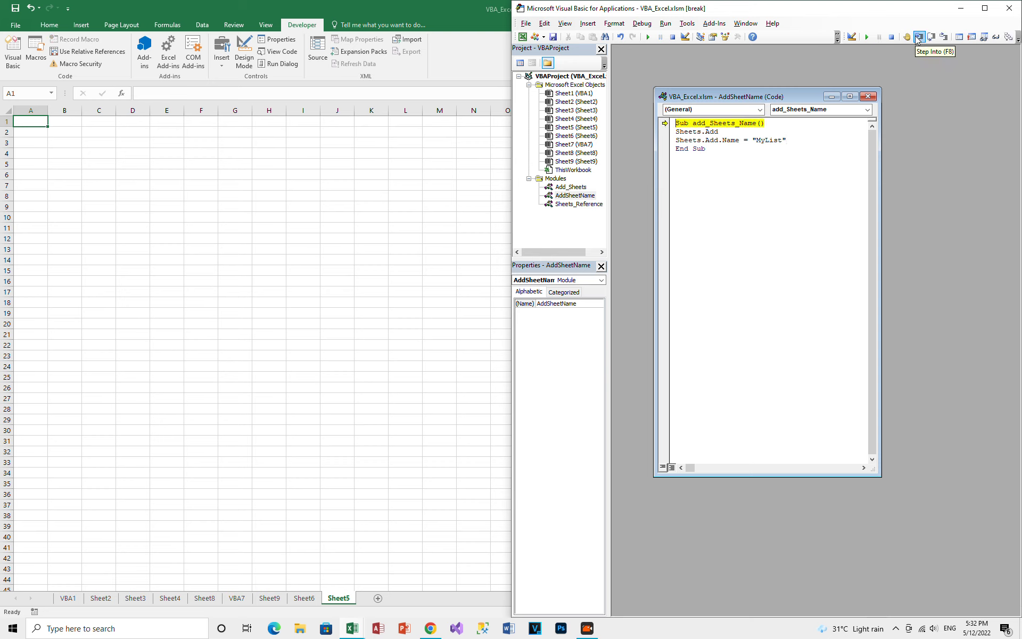
Step: Step through add_Sheets_Name past Sheets.Add, creating Sheet10, stopping at the MyList naming line
{"action": "left_click", "coordinate": [917, 37]}
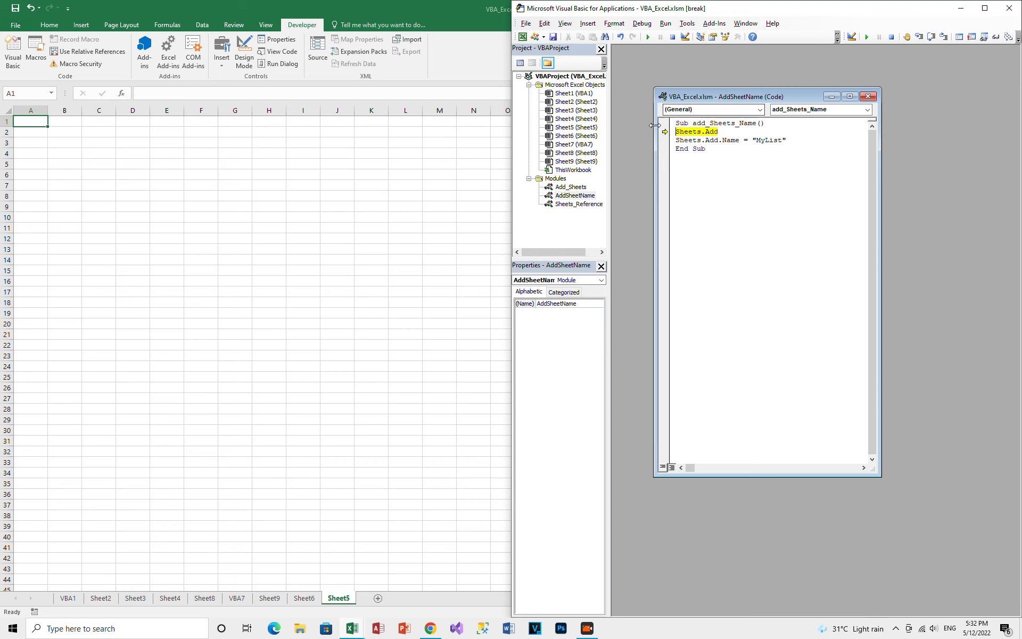
{"action": "left_click", "coordinate": [918, 37]}
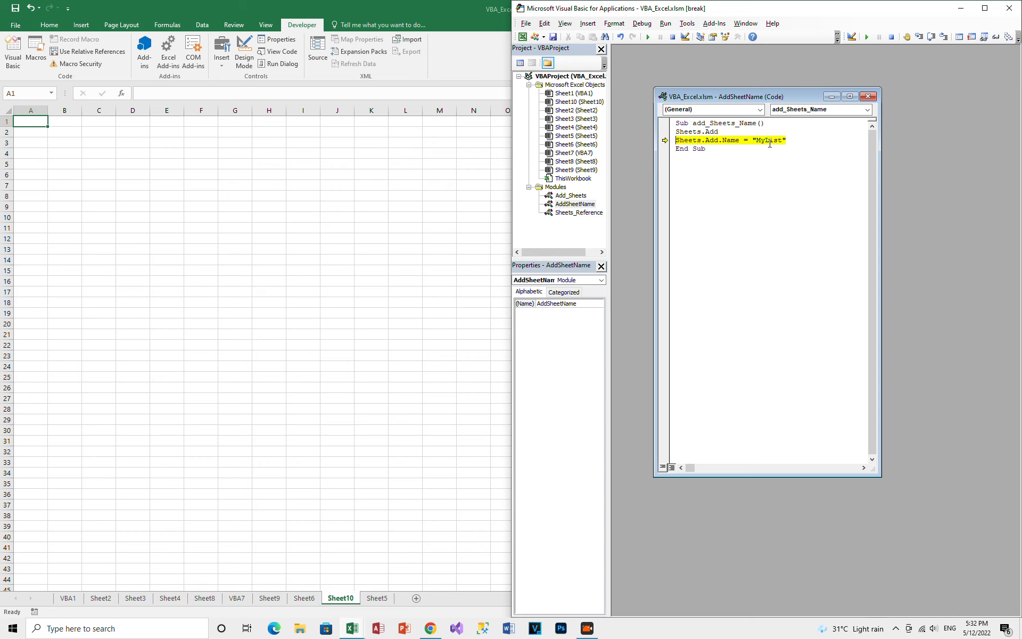
{"action": "left_click", "coordinate": [921, 43]}
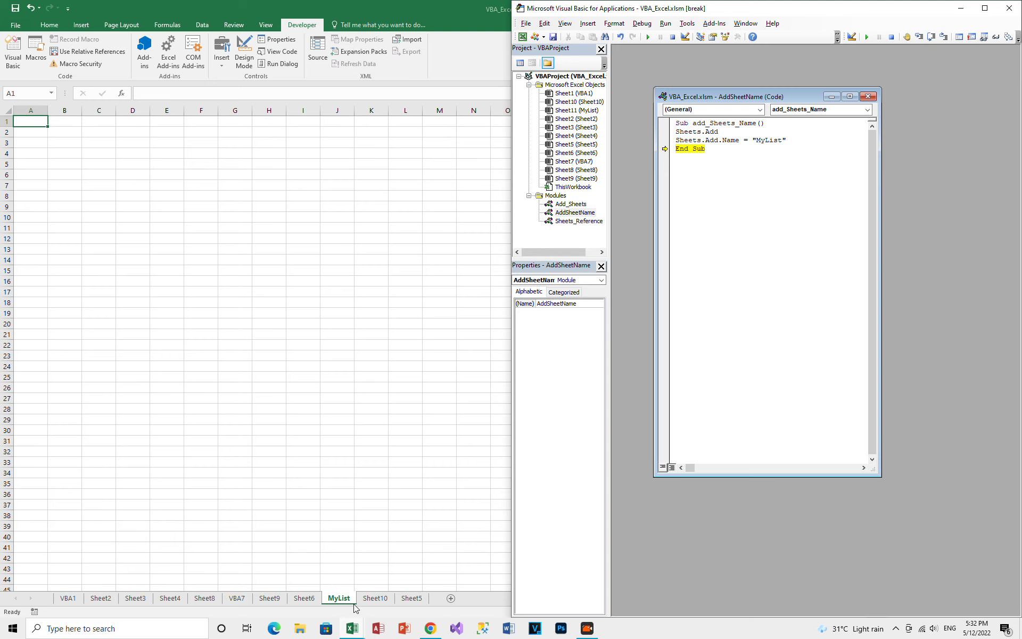